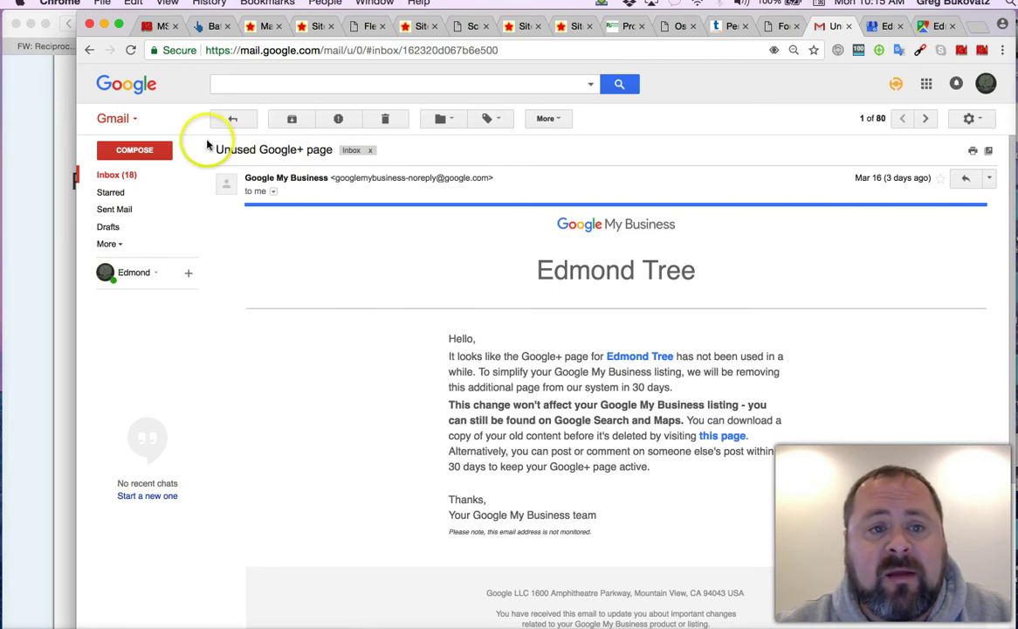
Step: Highlight the "Unused Google+ page" email subject, and view the Google My Business dashboard with its list of Google apps
drag(216, 149, 331, 156)
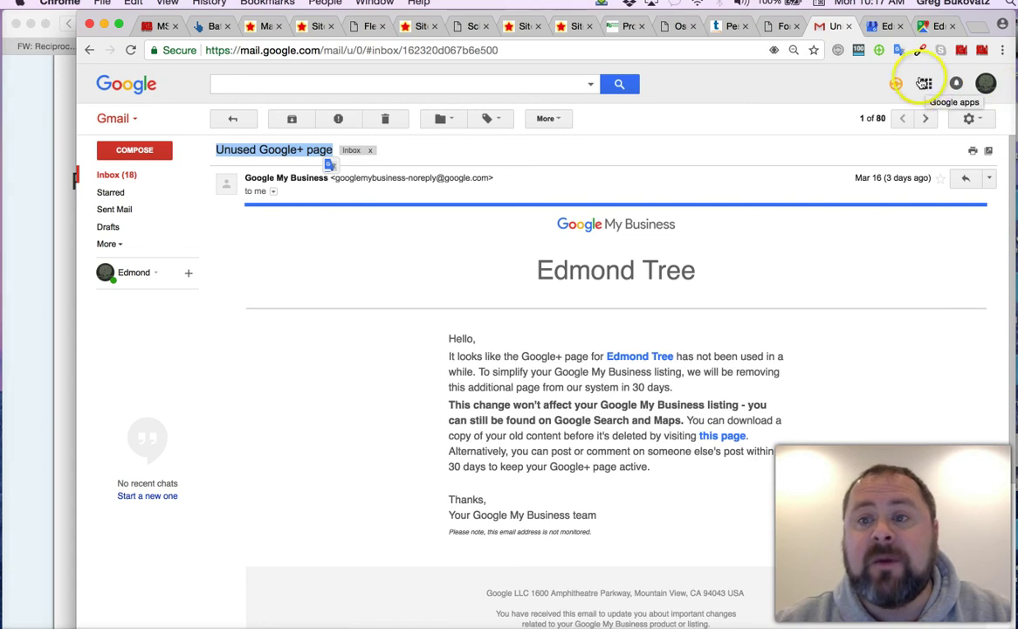
click(884, 27)
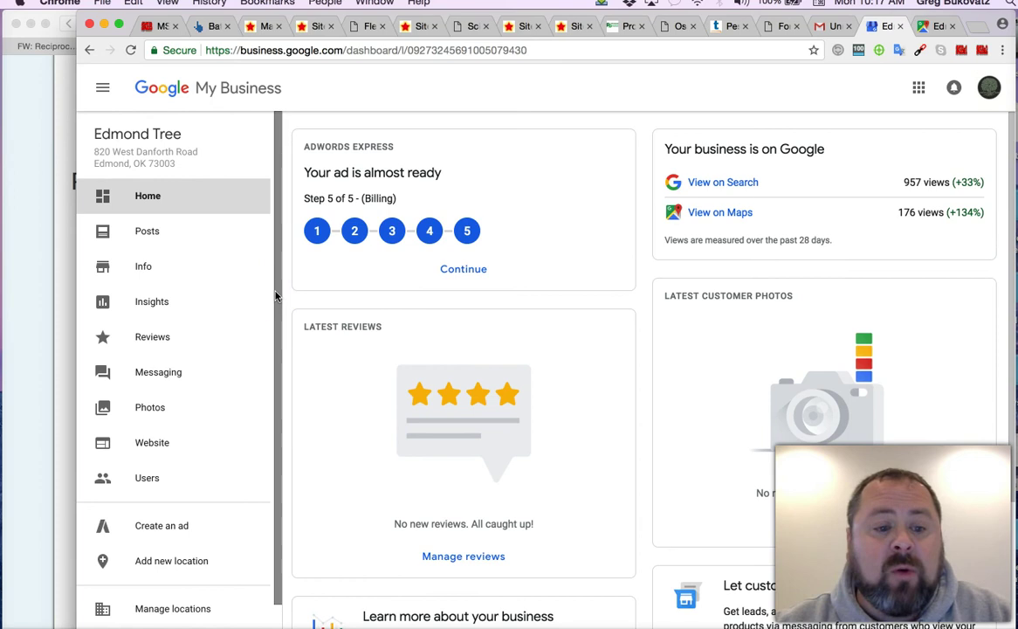
scroll(275, 296, down, 2)
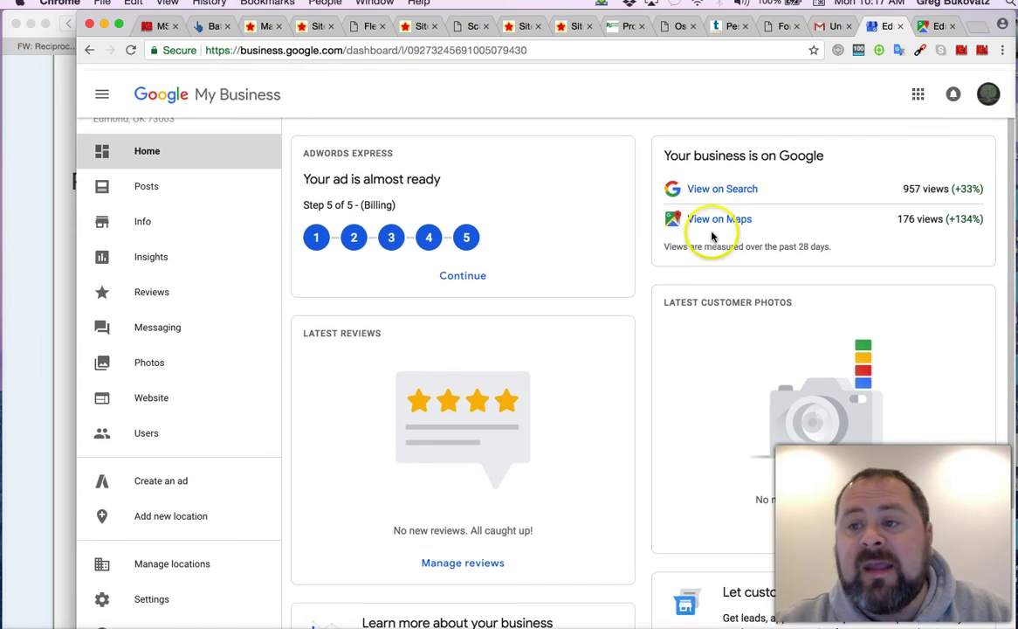
scroll(812, 157, down, 1)
click(918, 88)
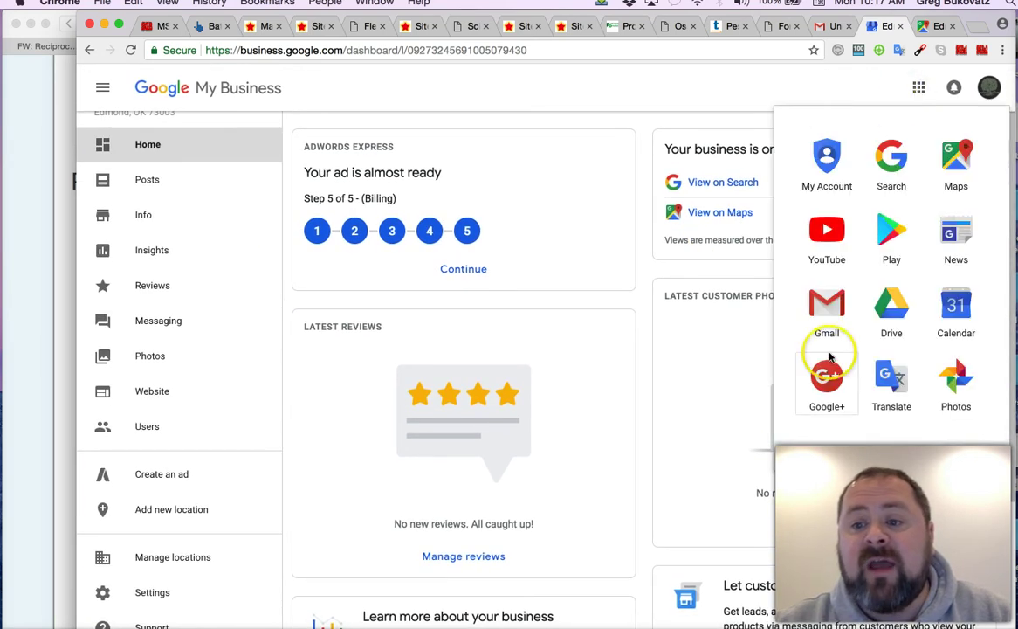
Step: Check which account is signed in, open its My Account page and look through the settings sections
click(989, 98)
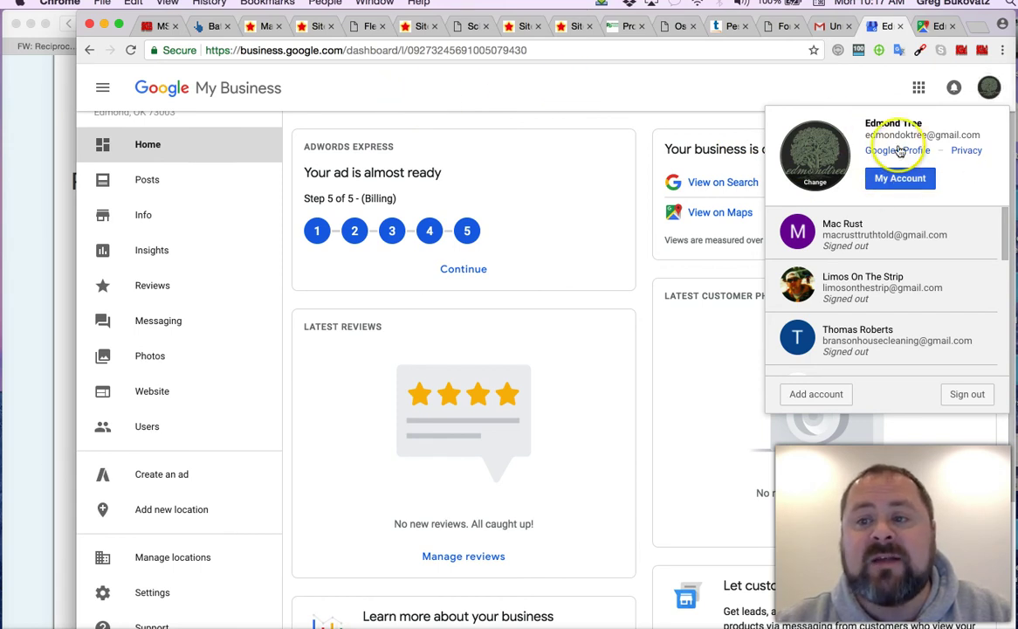
drag(865, 124, 930, 124)
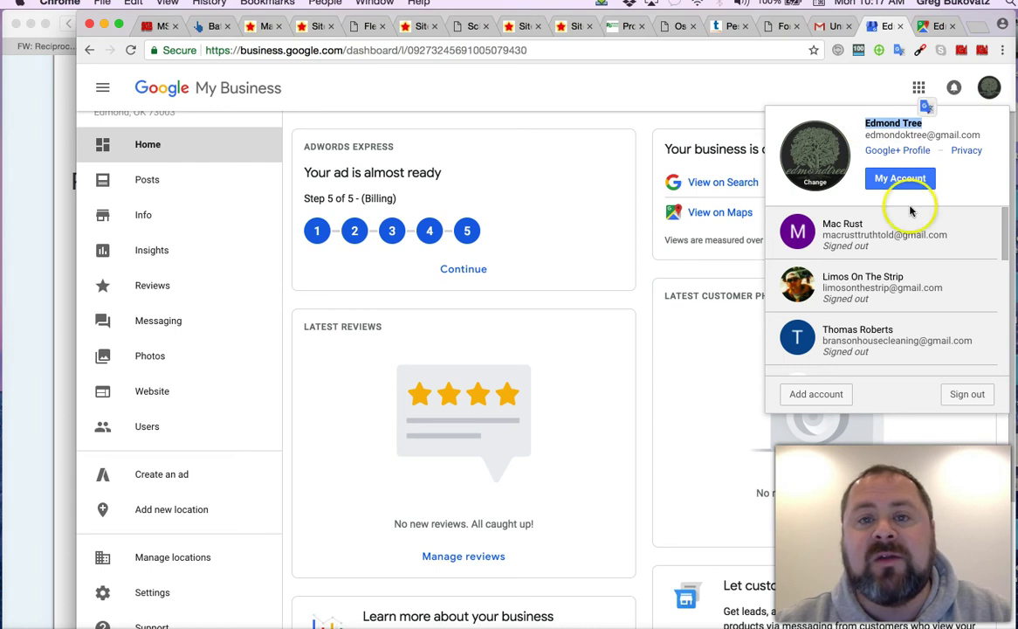
click(901, 179)
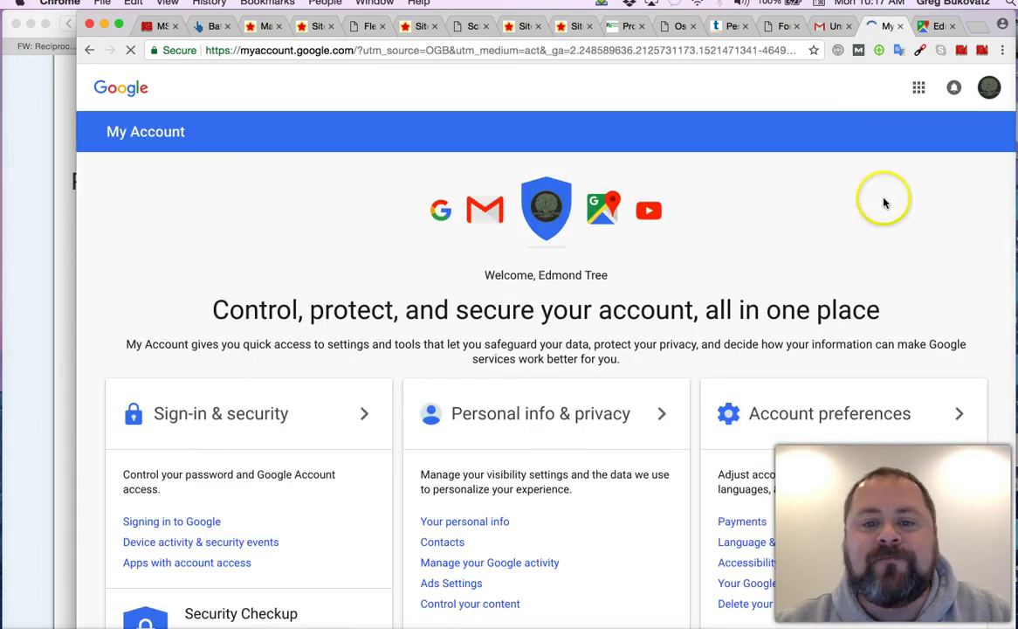
scroll(693, 291, down, 5)
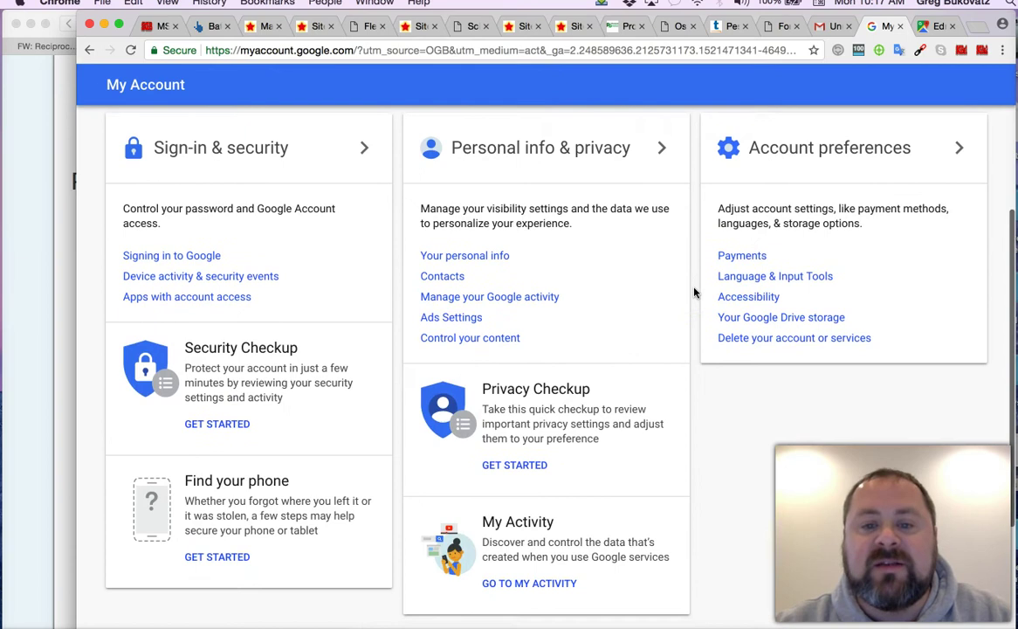
scroll(695, 292, up, 4)
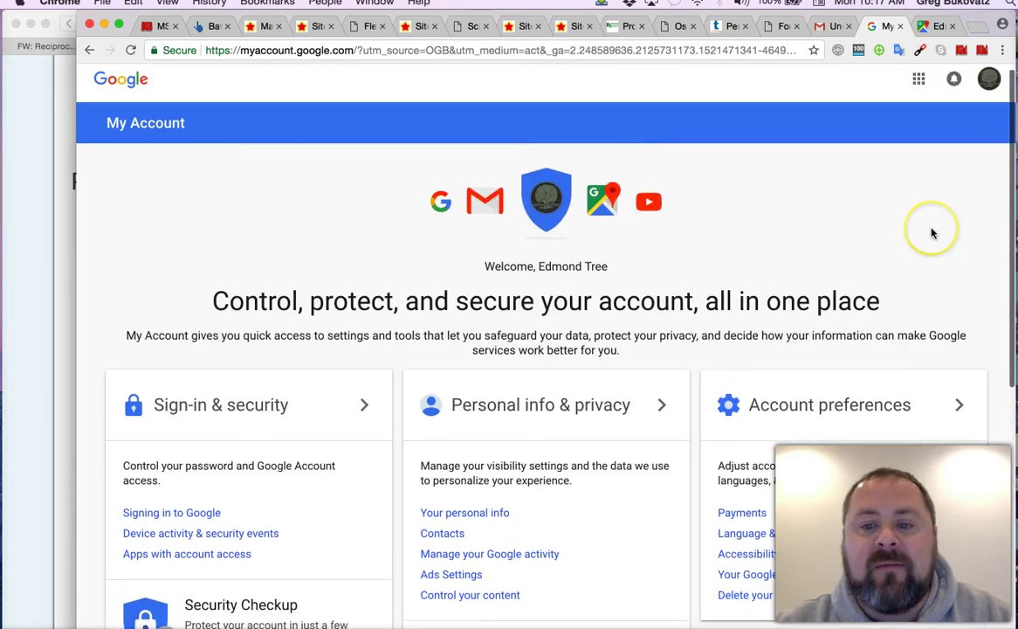
scroll(931, 230, down, 3)
scroll(909, 234, down, 4)
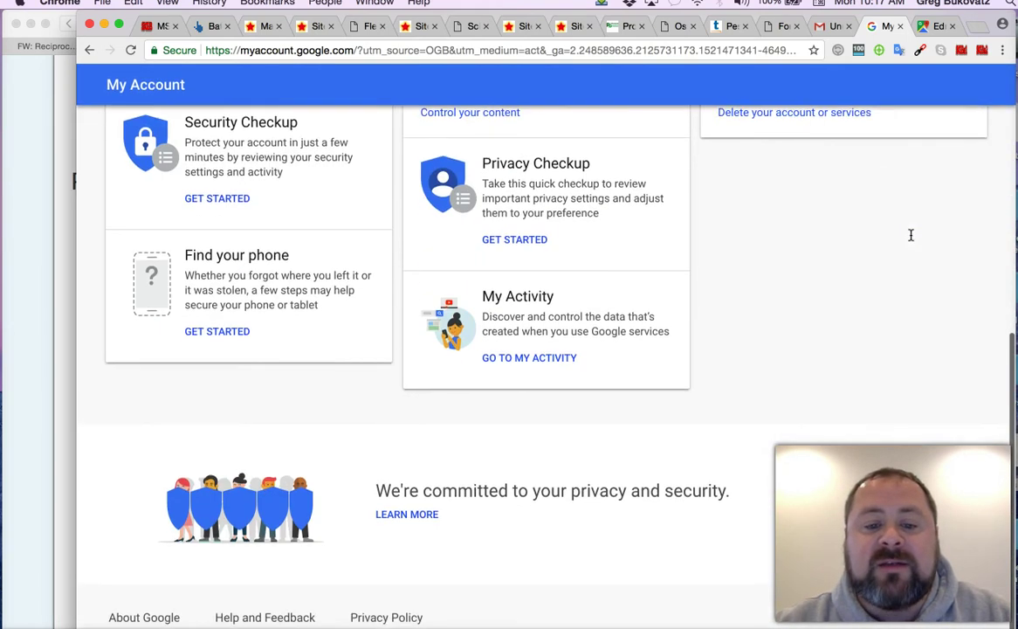
scroll(908, 234, up, 6)
scroll(911, 235, down, 1)
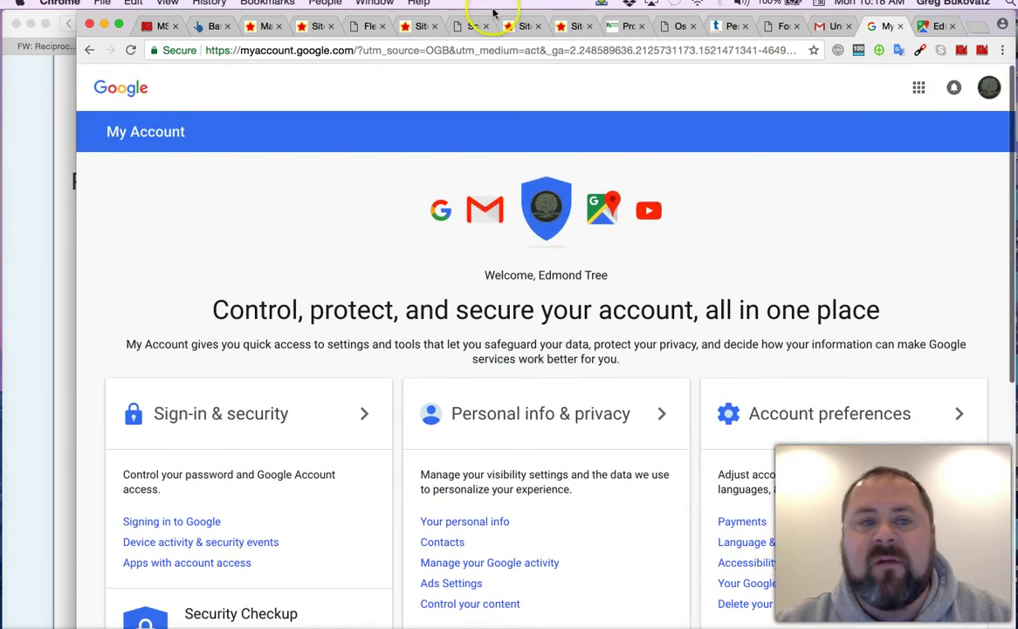
Step: Return to the business dashboard, open Google+ from the Google apps and look over its home feed
click(91, 51)
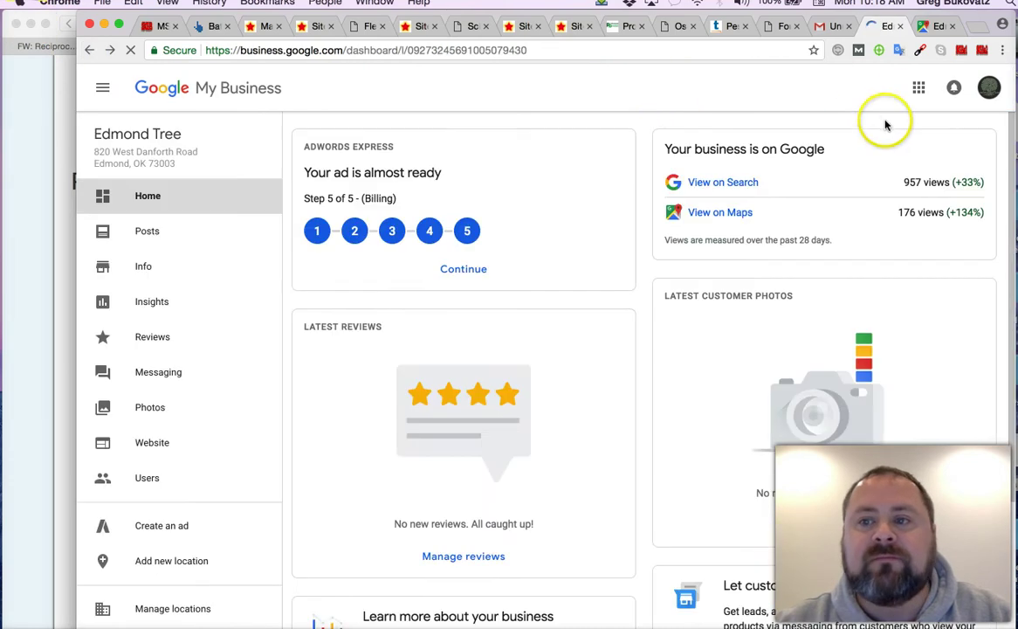
click(921, 87)
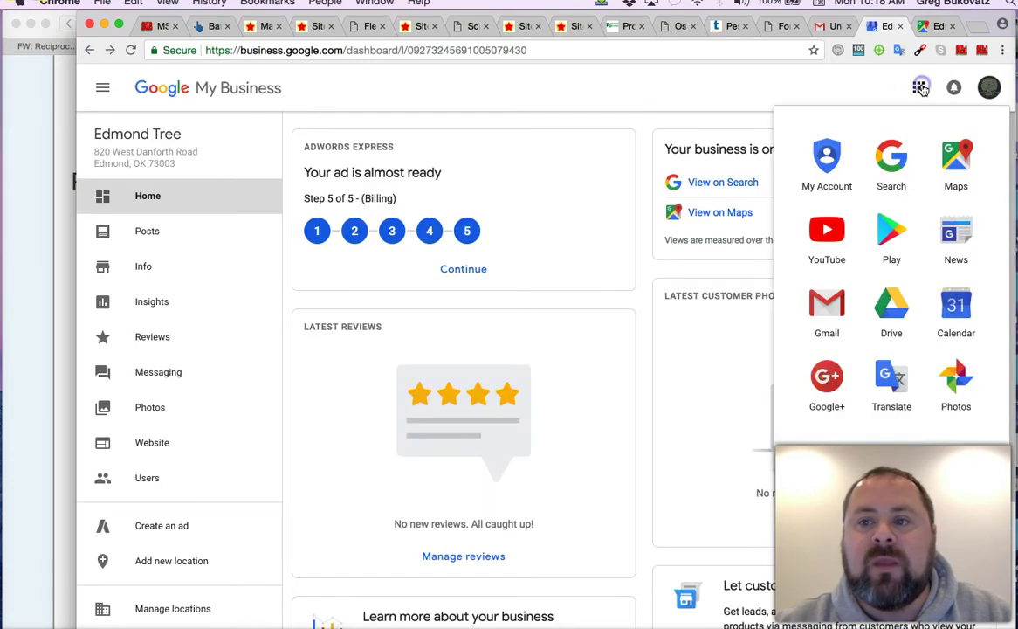
click(827, 381)
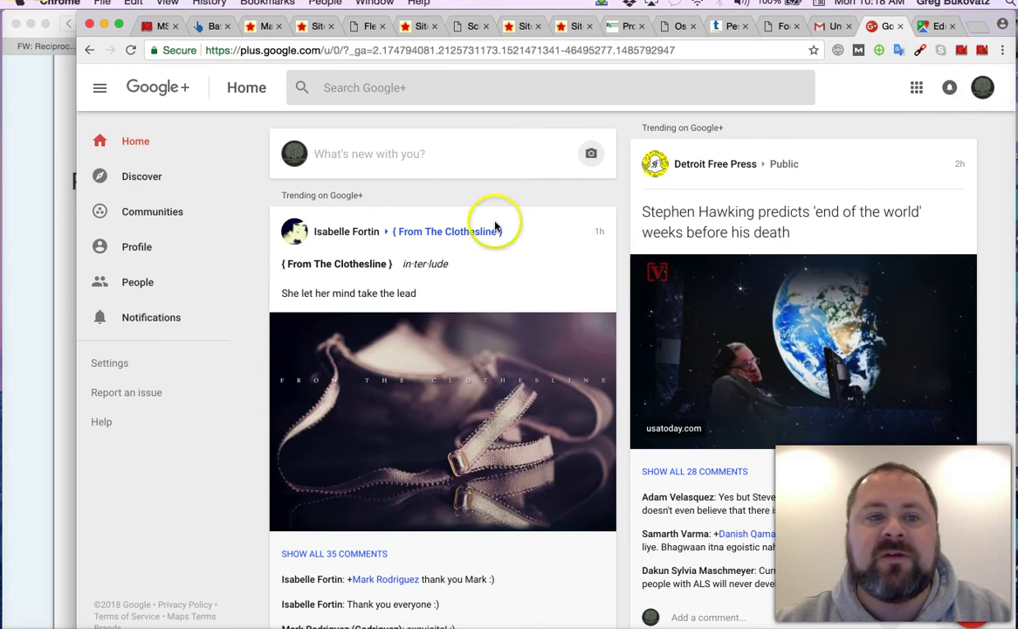
scroll(229, 466, down, 4)
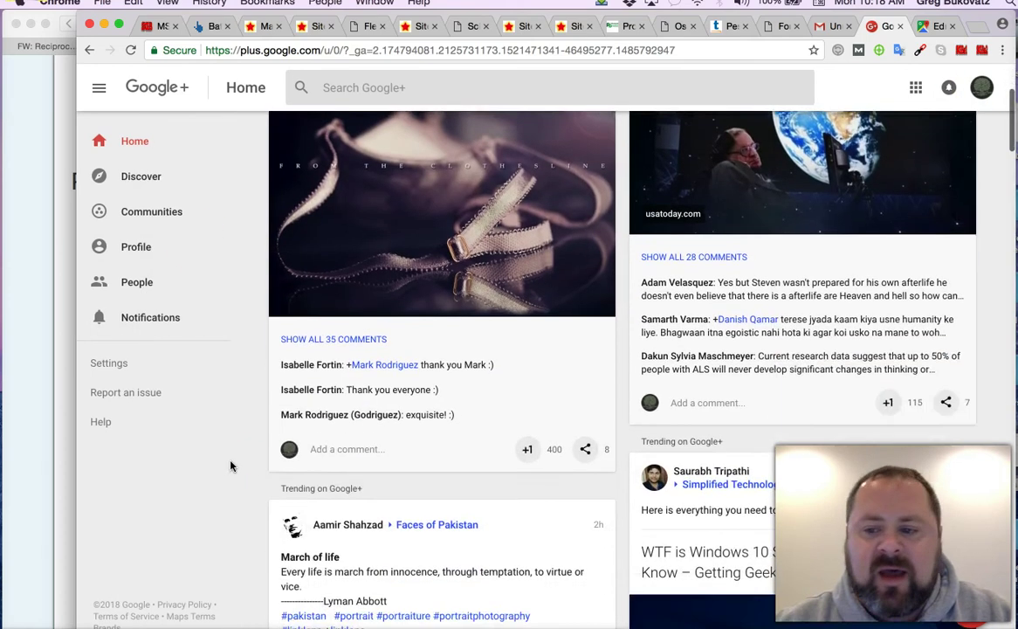
scroll(229, 466, up, 5)
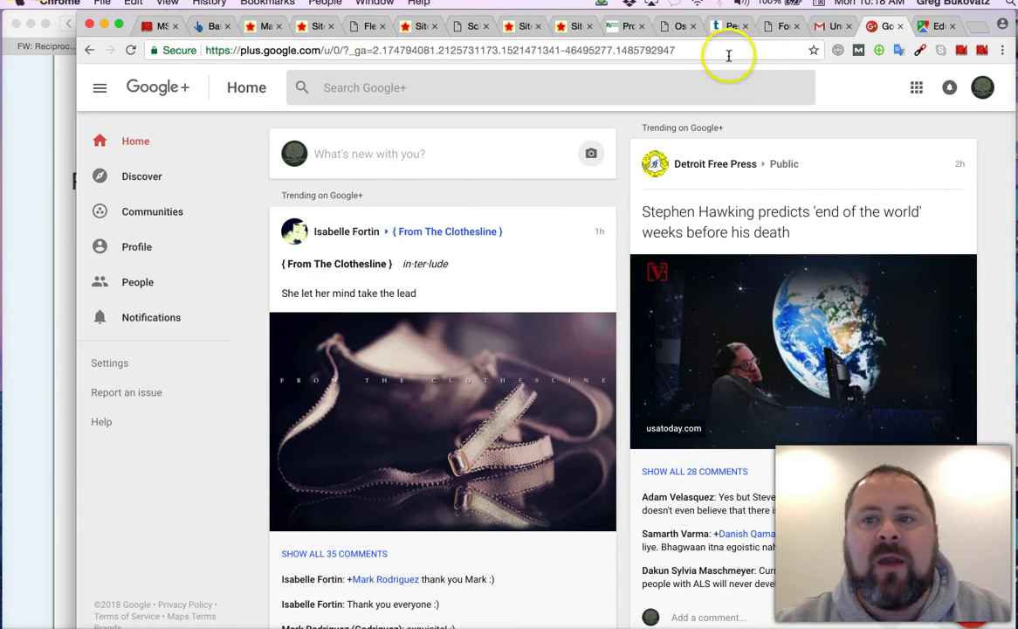
Step: Go to aboutme.google.com to view the signed-in account's profile
click(428, 48)
text(about)
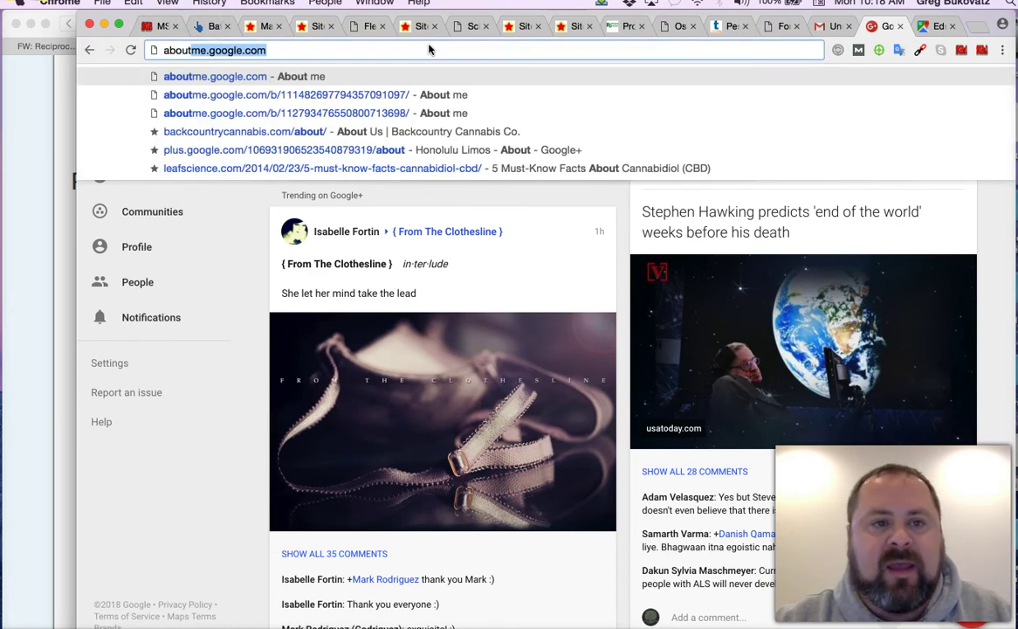
key(Return)
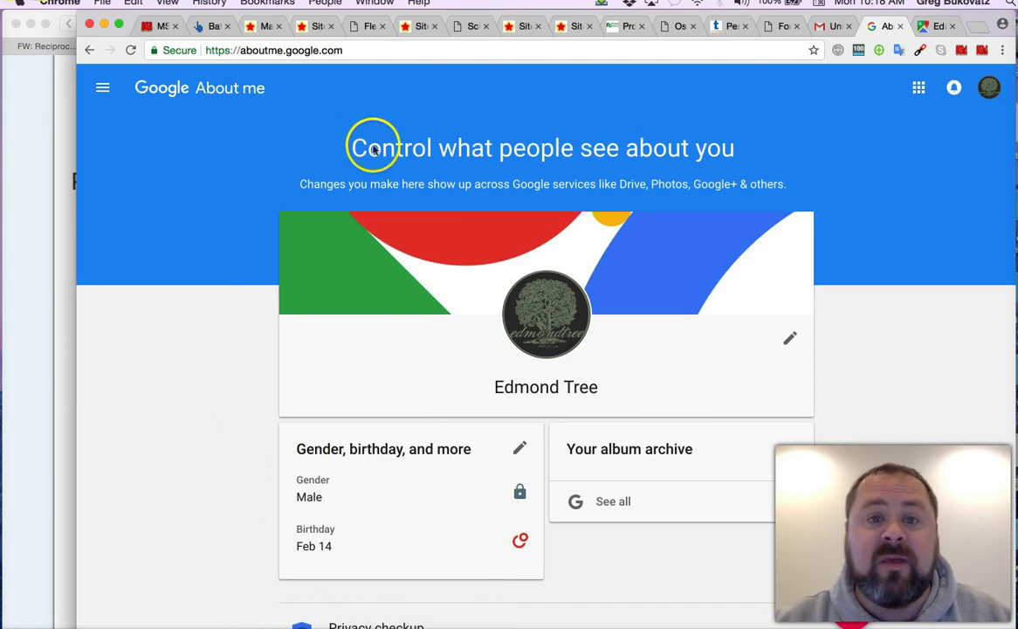
Step: Go to myaccount.google.com/brandaccounts and open the details of the Edmond Tree Brand Account
click(345, 50)
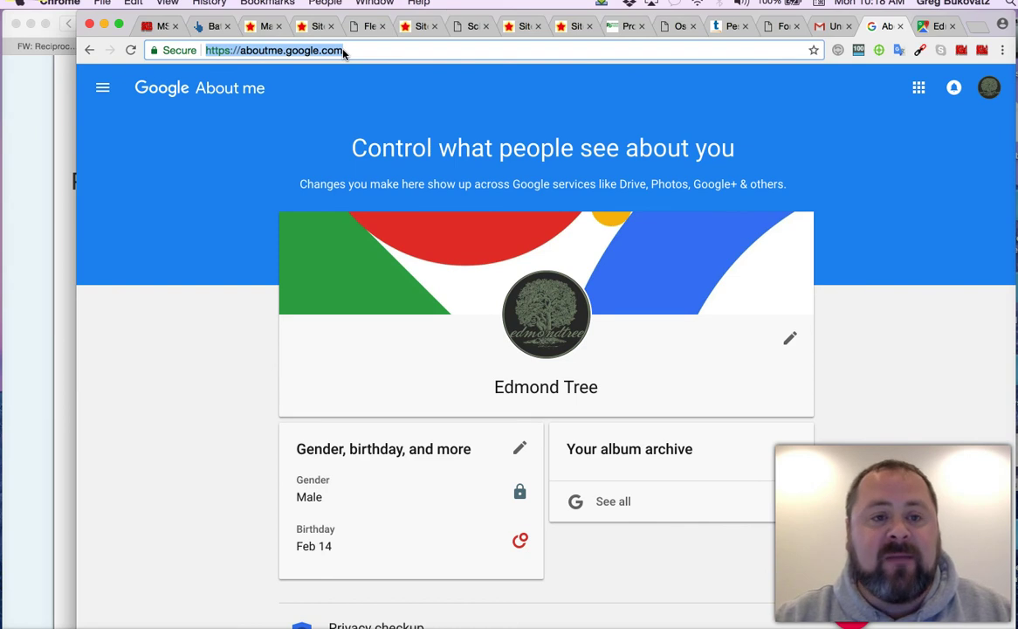
text(brands)
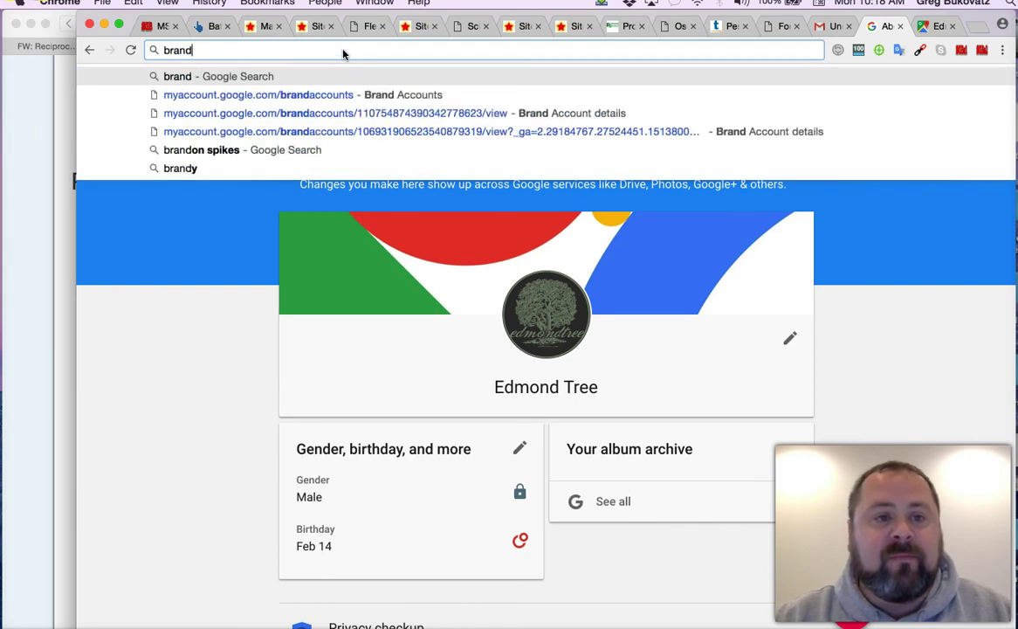
key(BackSpace)
key(BackSpace)
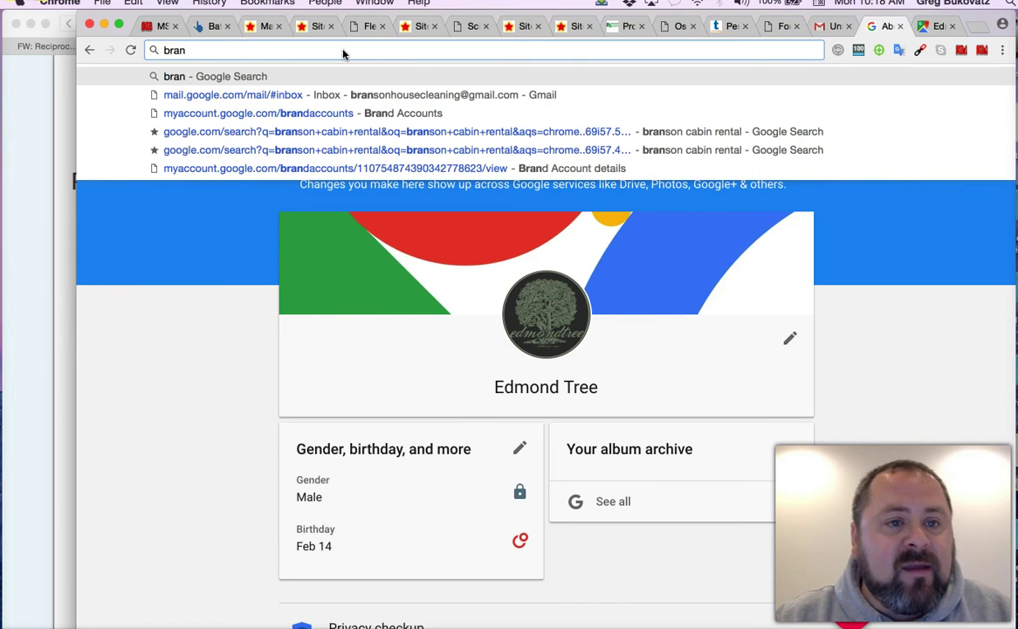
click(320, 116)
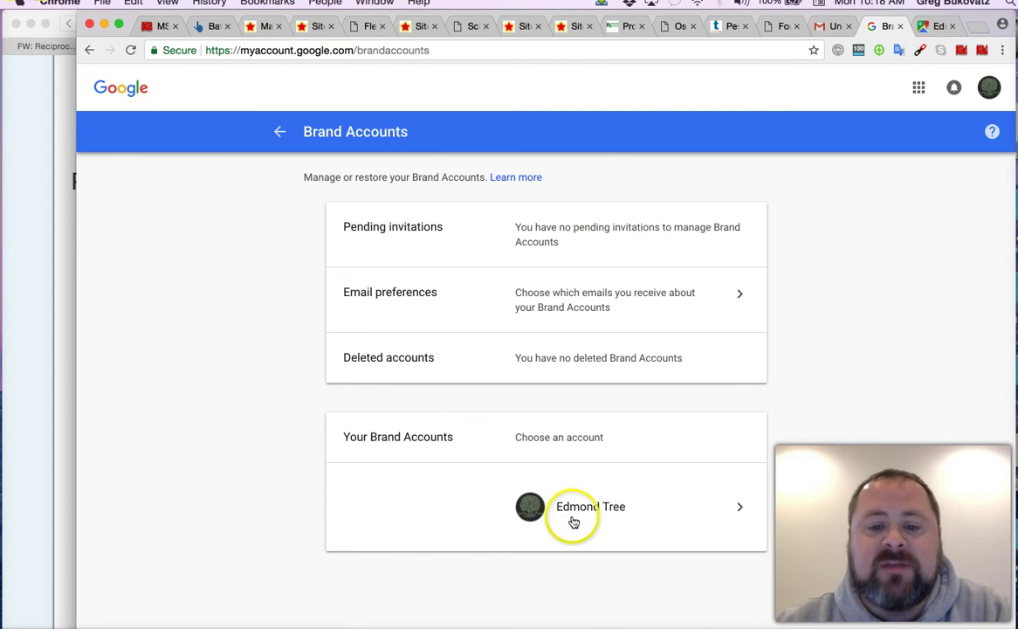
click(589, 508)
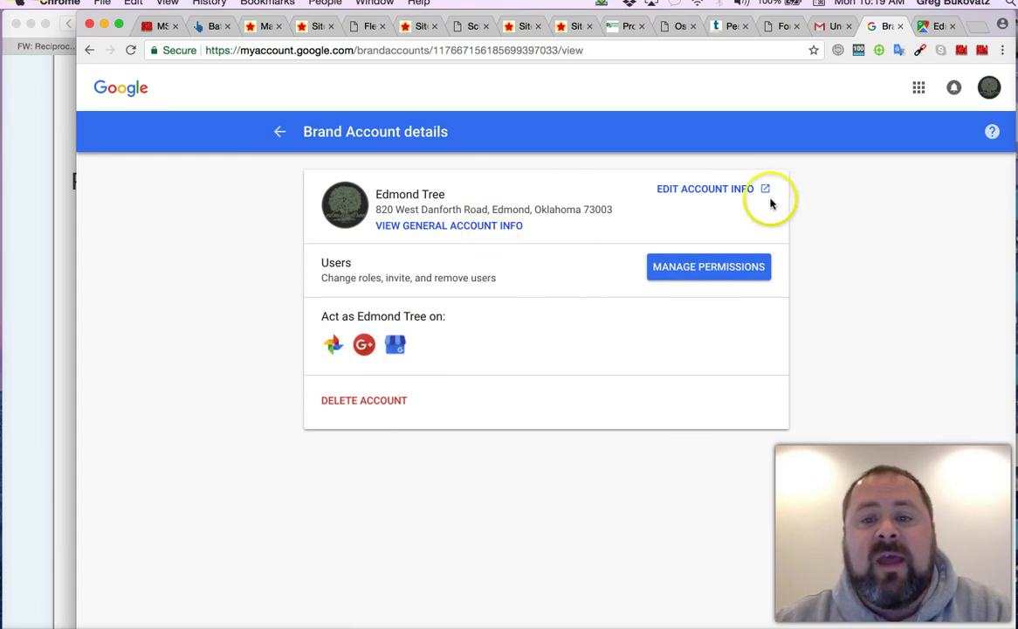
Step: Open the Brand Account's info for editing and look over its About me page
click(709, 192)
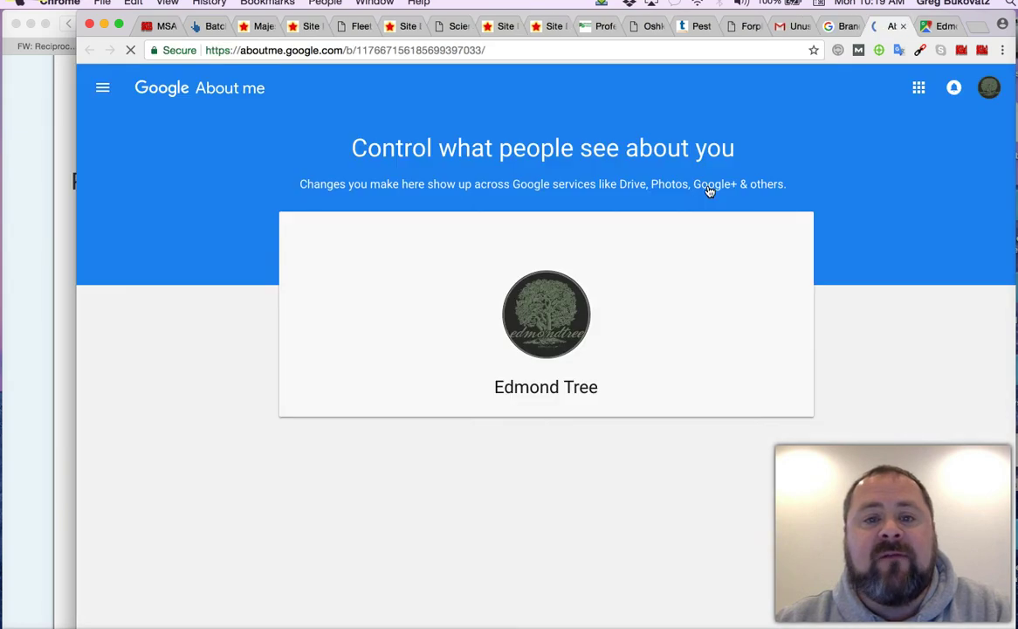
scroll(718, 431, down, 3)
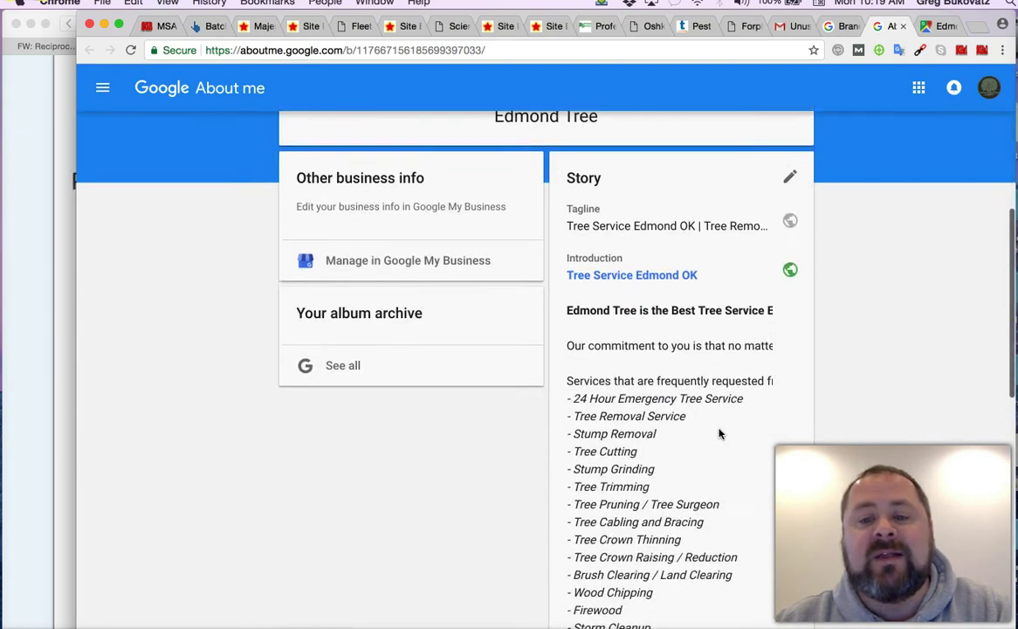
scroll(717, 431, up, 3)
click(500, 47)
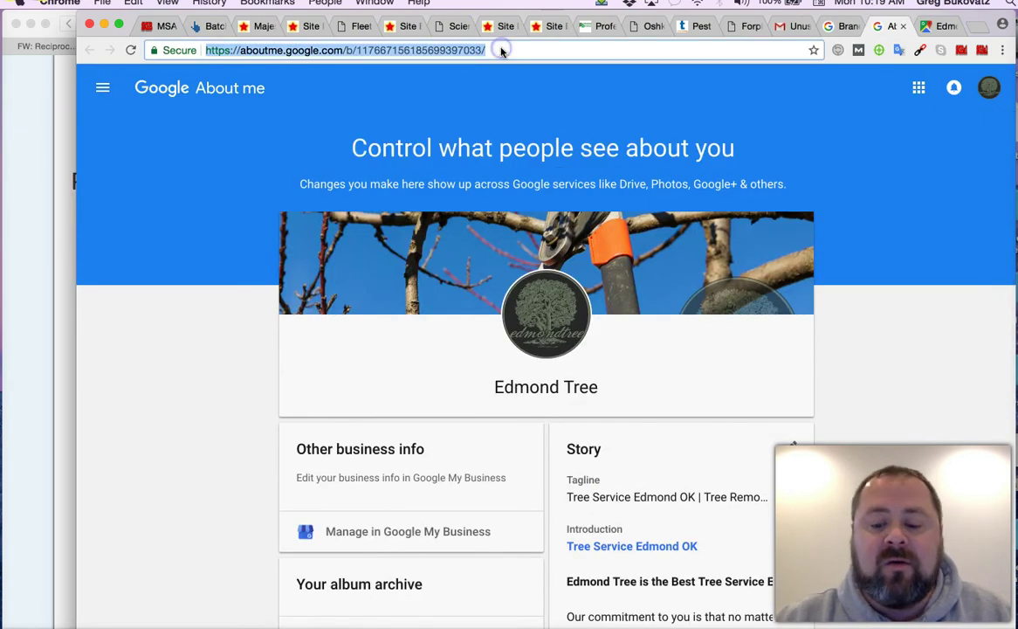
text(plus.google.com)
key(Return)
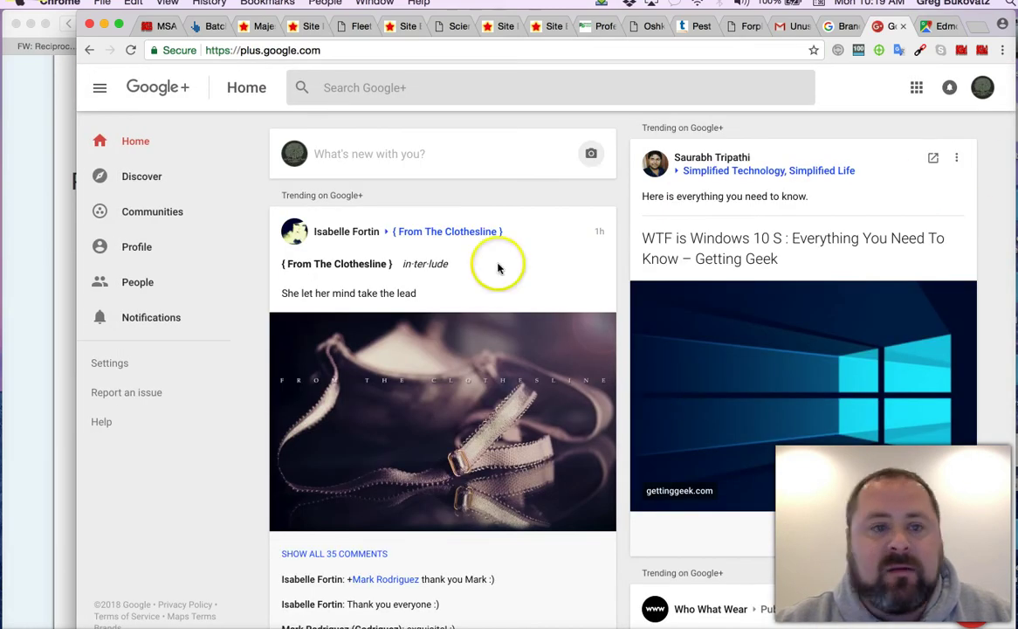
click(90, 50)
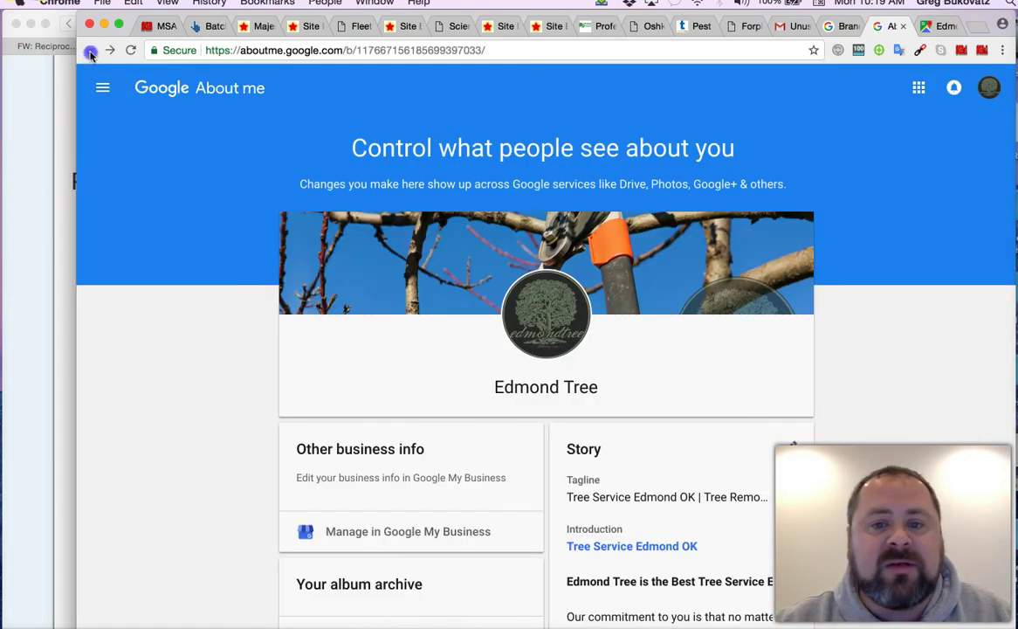
Step: Return to the Brand Account details, open Google+ acting as Edmond Tree and look over its home feed
click(845, 26)
click(363, 345)
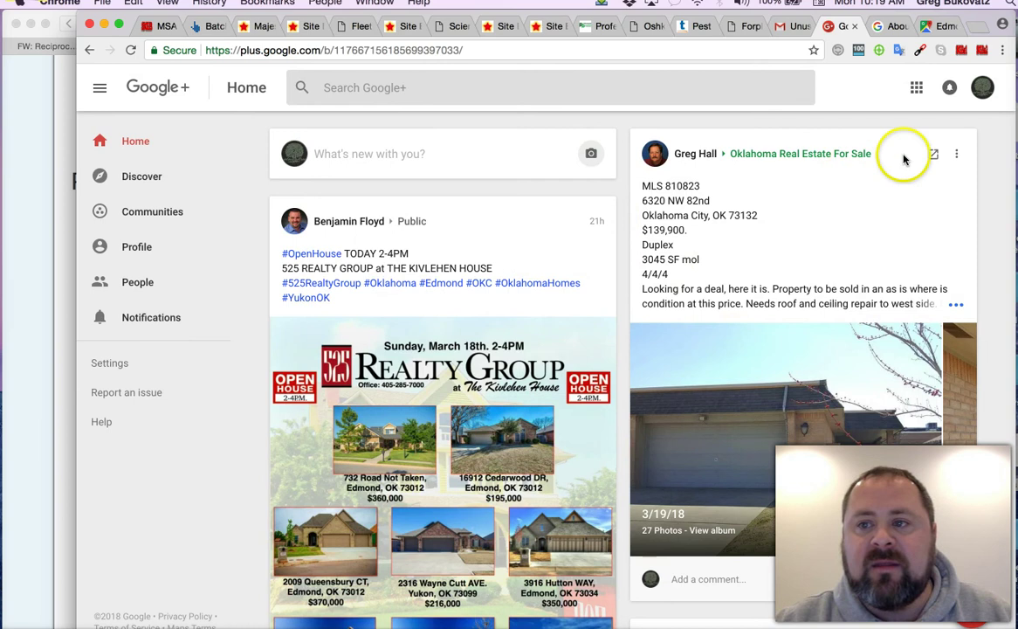
scroll(574, 193, down, 3)
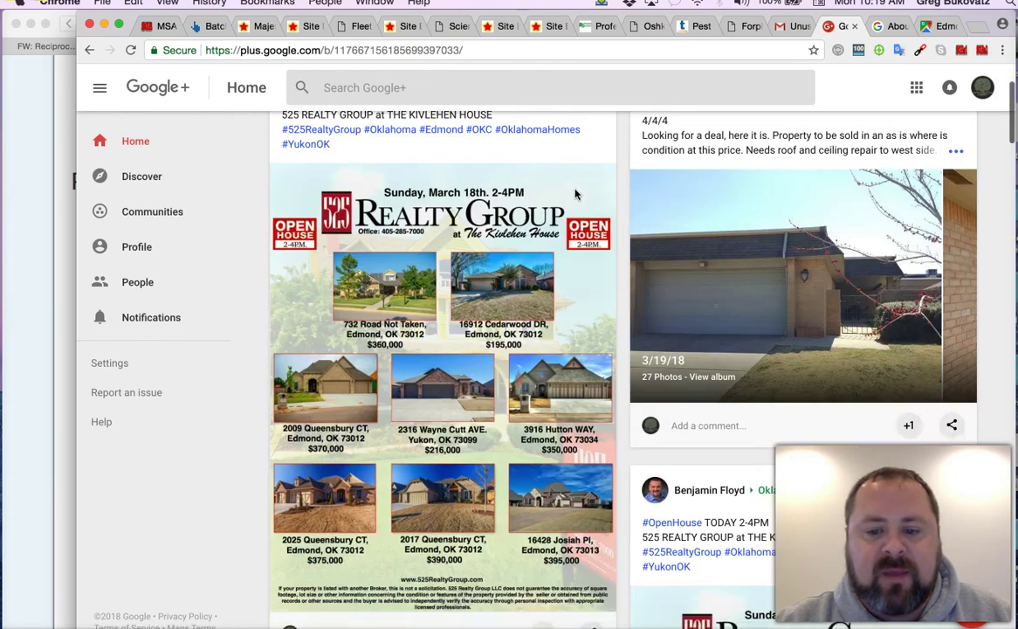
scroll(574, 194, up, 3)
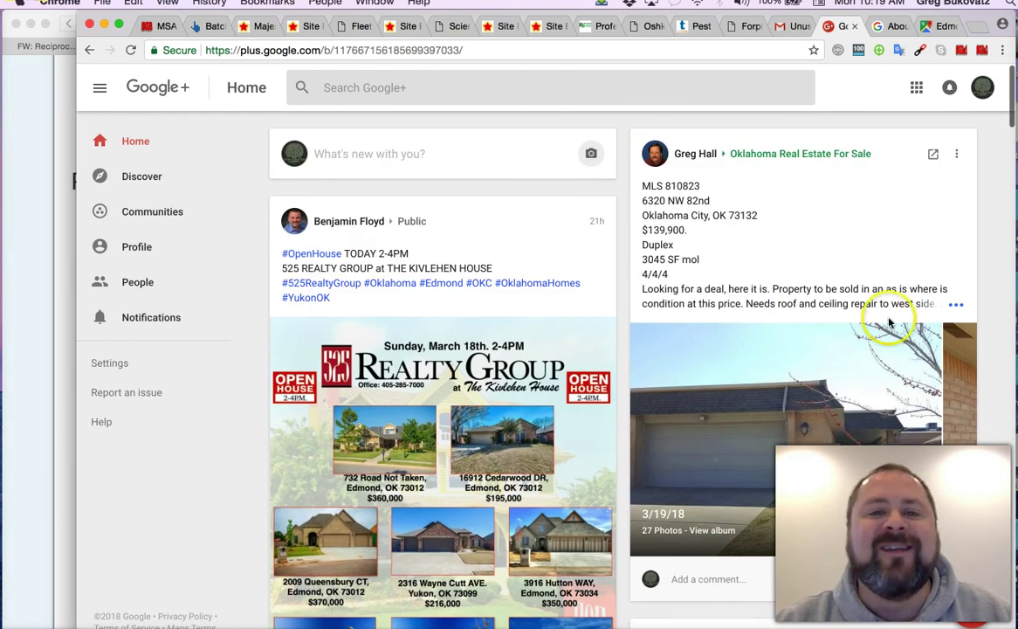
Step: Start a new public Google+ post as Edmond Tree and go to its text area
click(967, 608)
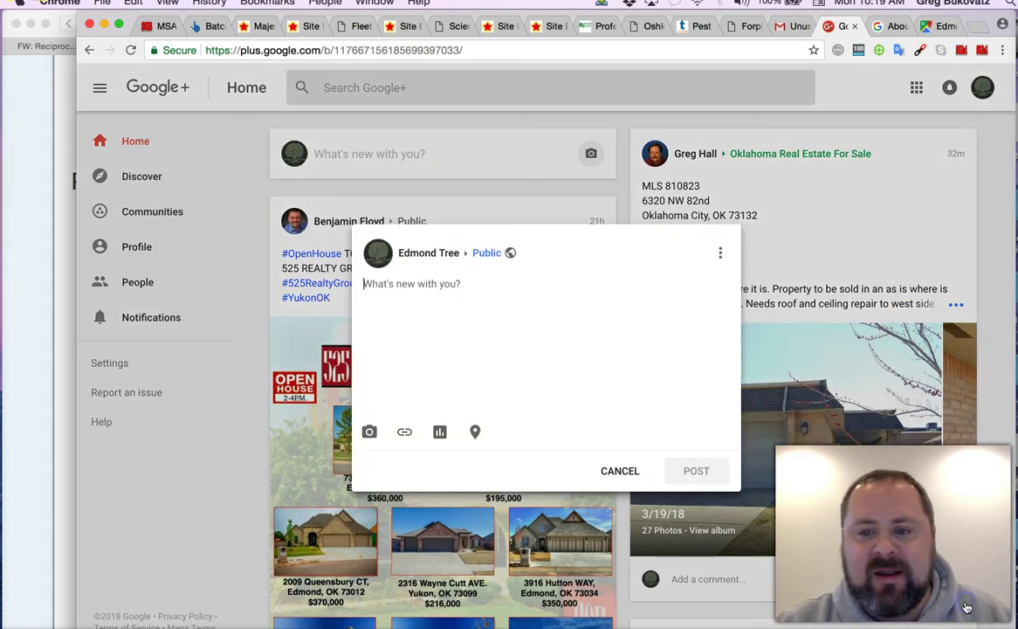
click(448, 284)
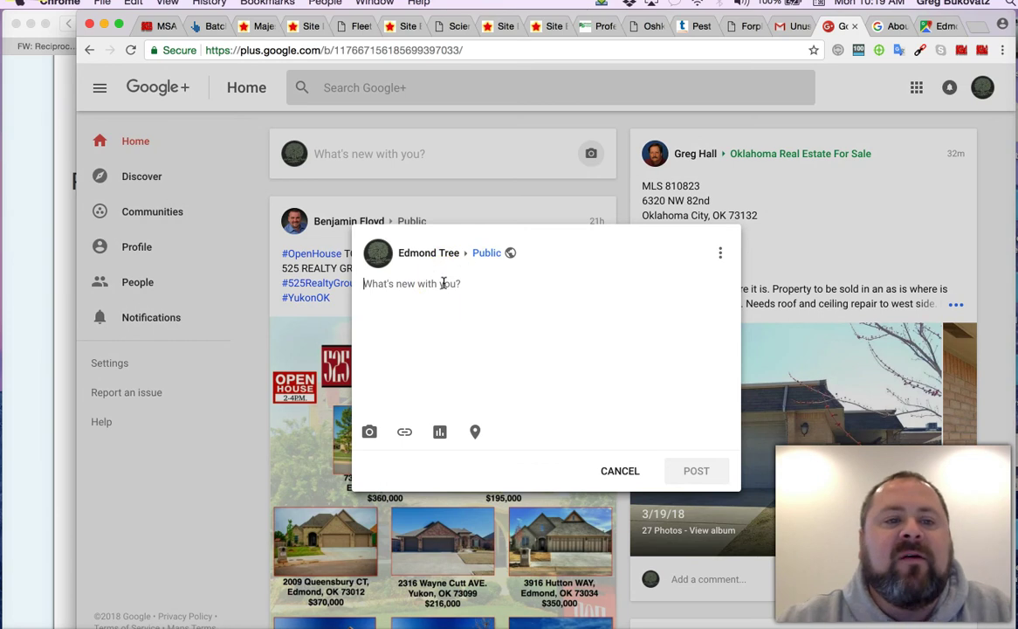